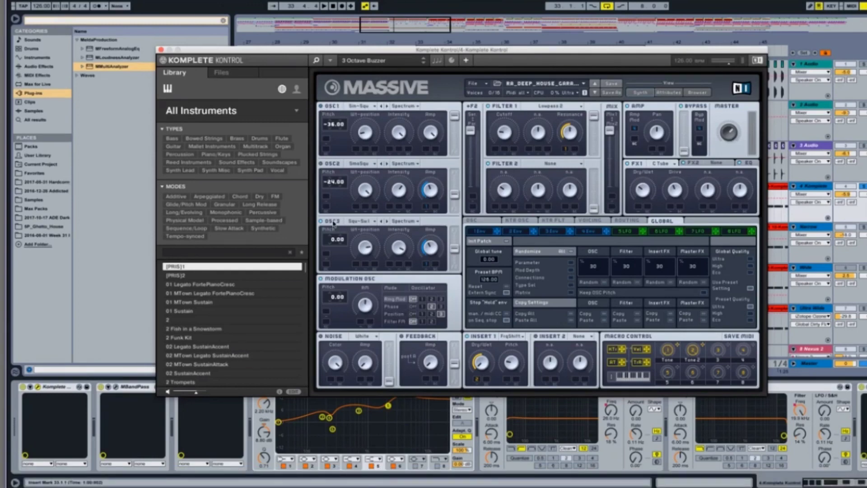
# - Play the song to audition the Massive reference garage bass
pyautogui.press('space')
pyautogui.moveTo(600, 464)
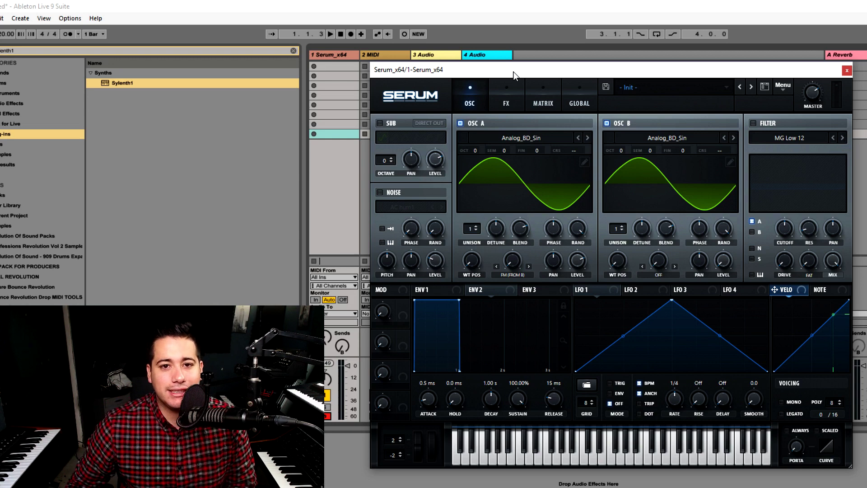
# - Enable Serum's Tube distortion with the drive pushed well up
pyautogui.click(500, 95)
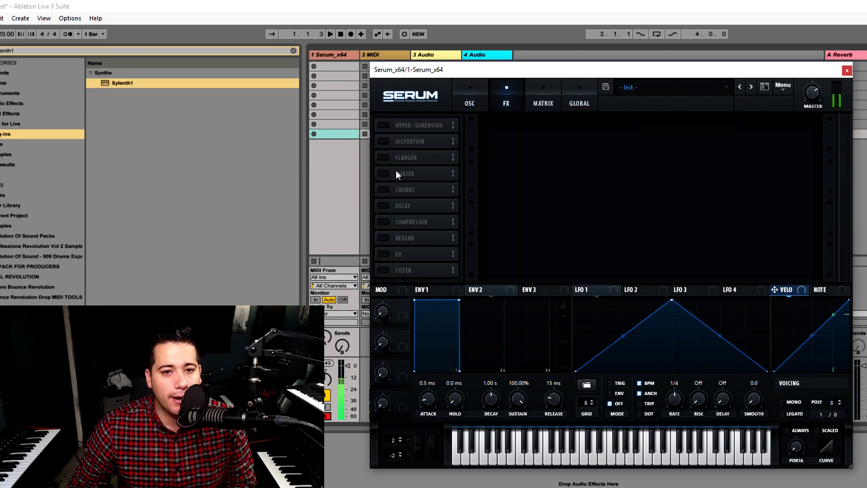
pyautogui.click(382, 144)
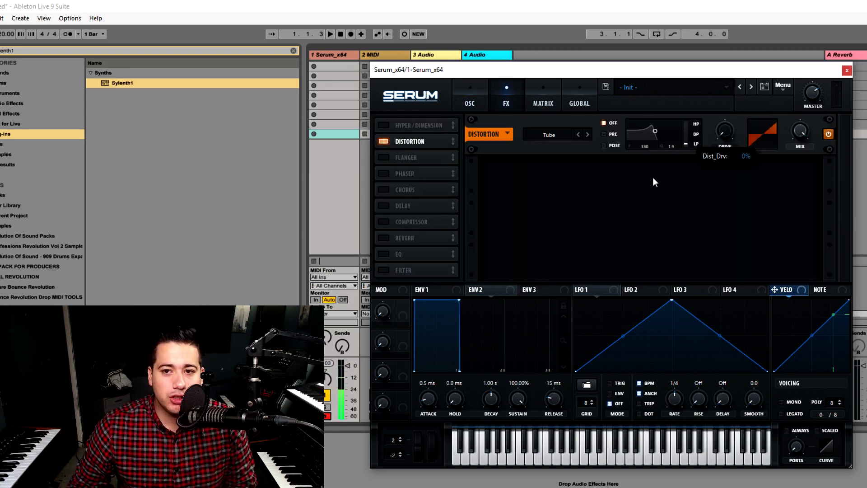
pyautogui.moveTo(719, 134); pyautogui.dragTo(720, 104)
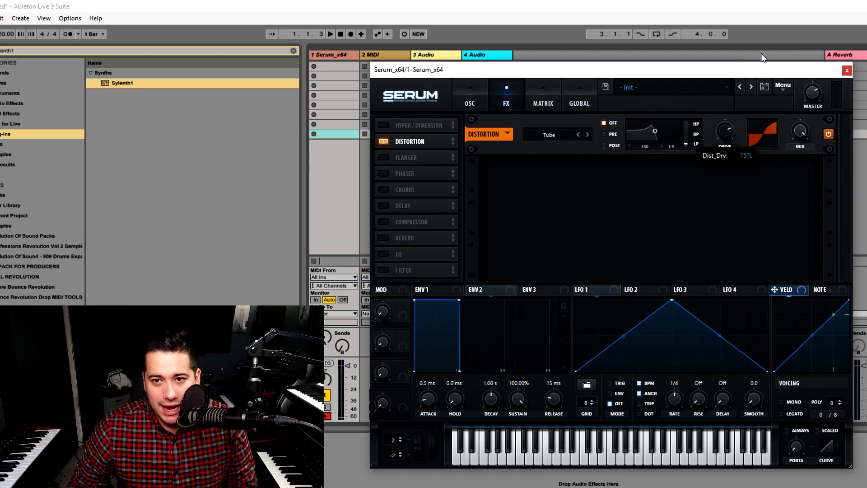
pyautogui.click(470, 100)
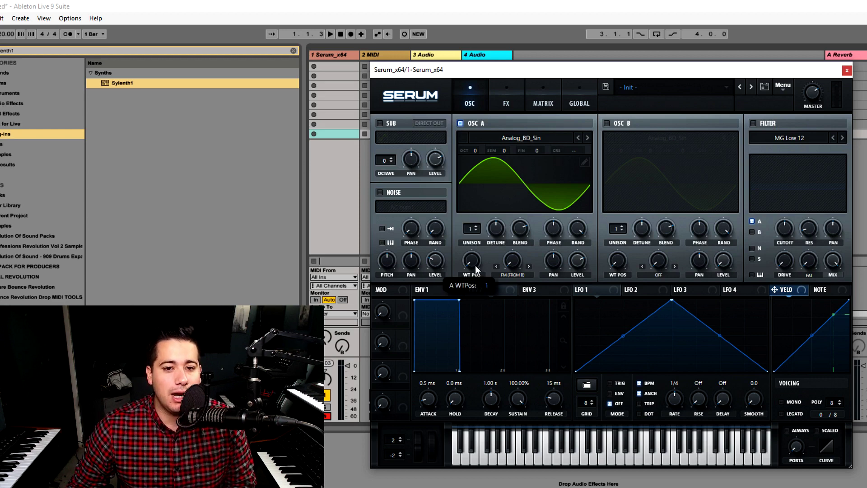
# - Sweep oscillator A's wavetable position to the end, then back to about 132
pyautogui.moveTo(474, 264); pyautogui.dragTo(438, 305)
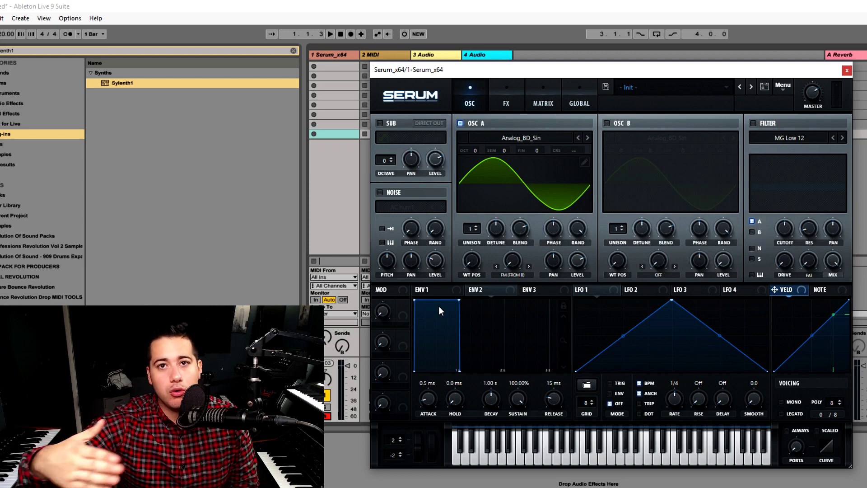
pyautogui.moveTo(472, 260); pyautogui.dragTo(565, 110)
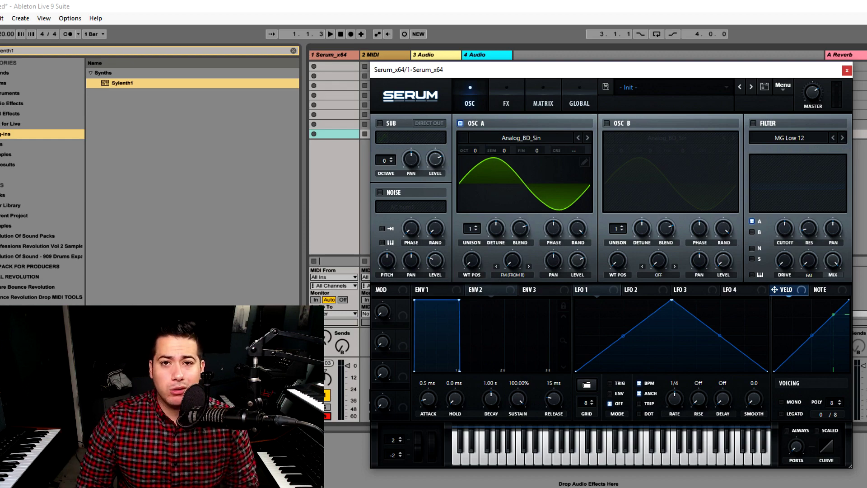
pyautogui.click(521, 138)
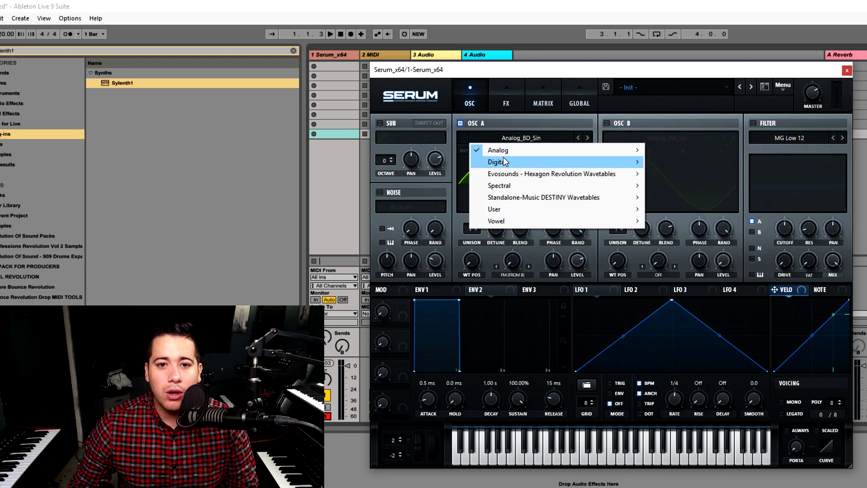
# - Turn on oscillator B and raise oscillator A's FM warp to about 61%
pyautogui.moveTo(496, 161)
pyautogui.click(552, 74)
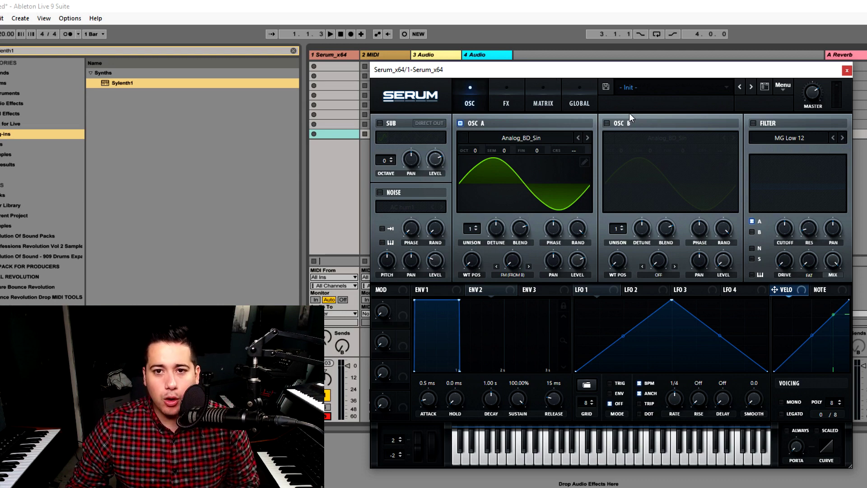
pyautogui.click(606, 122)
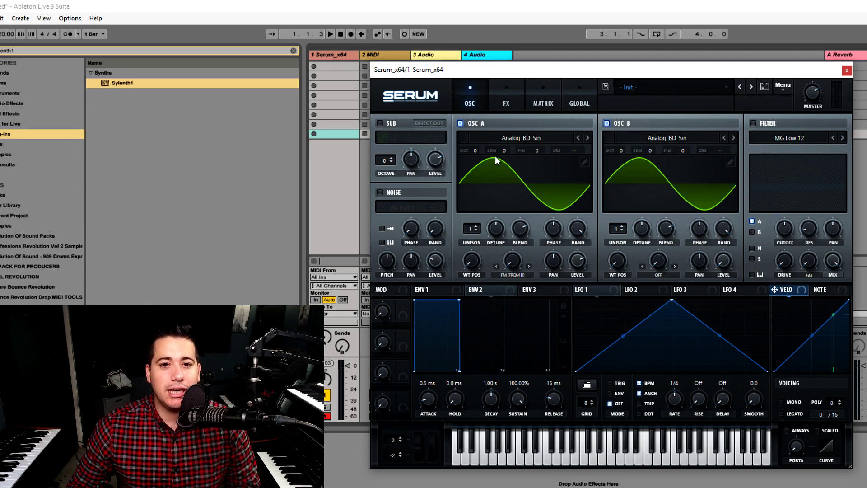
pyautogui.moveTo(512, 265); pyautogui.dragTo(524, 243)
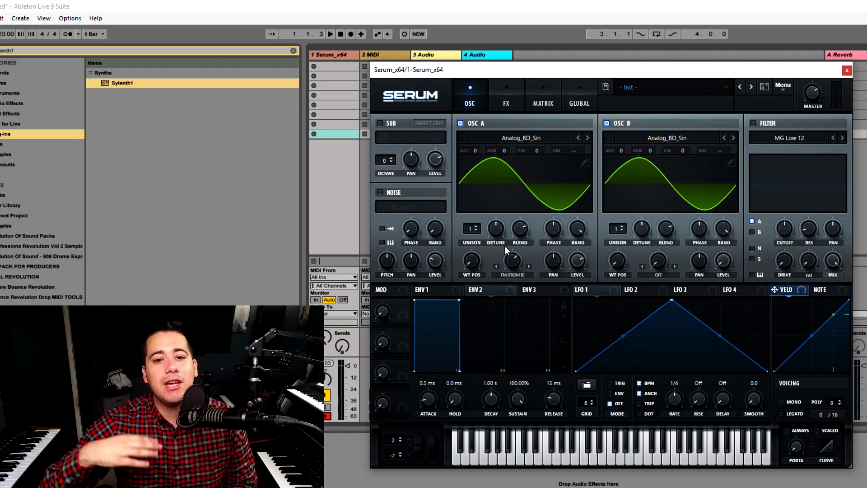
# - Transpose oscillator B +2 octaves and +7 semitones, and set voicing to Mono
pyautogui.moveTo(503, 256)
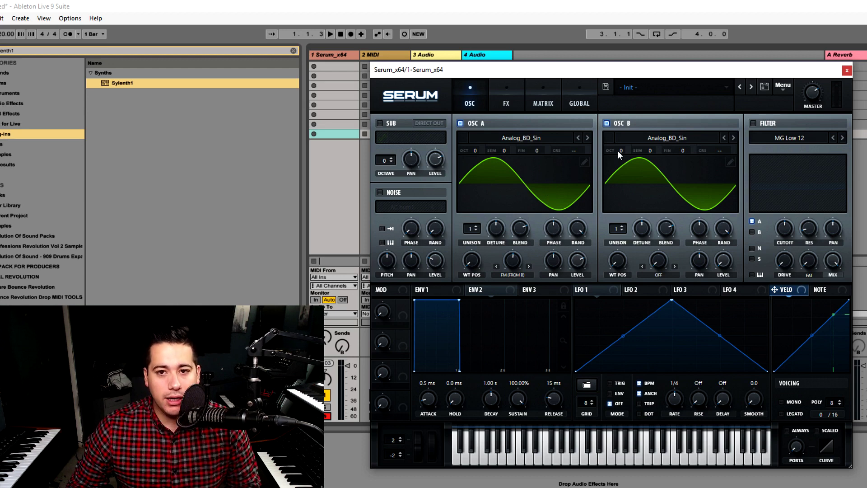
pyautogui.moveTo(617, 151); pyautogui.dragTo(599, 168)
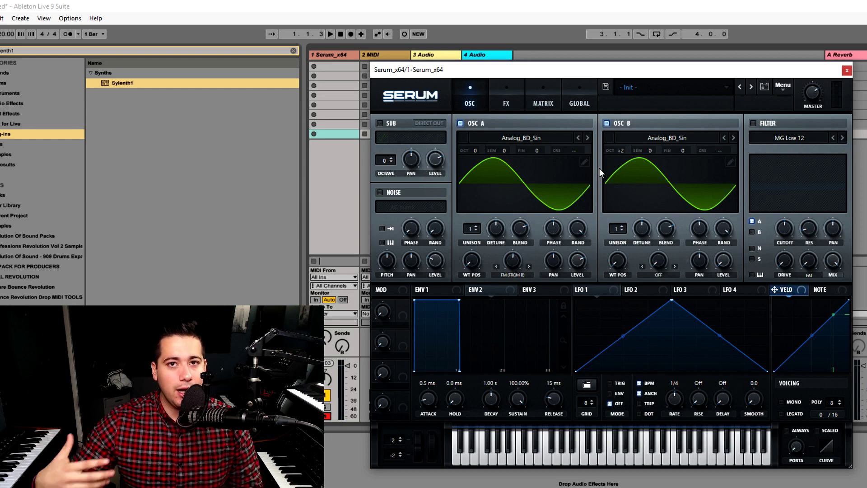
pyautogui.moveTo(616, 157); pyautogui.dragTo(610, 159)
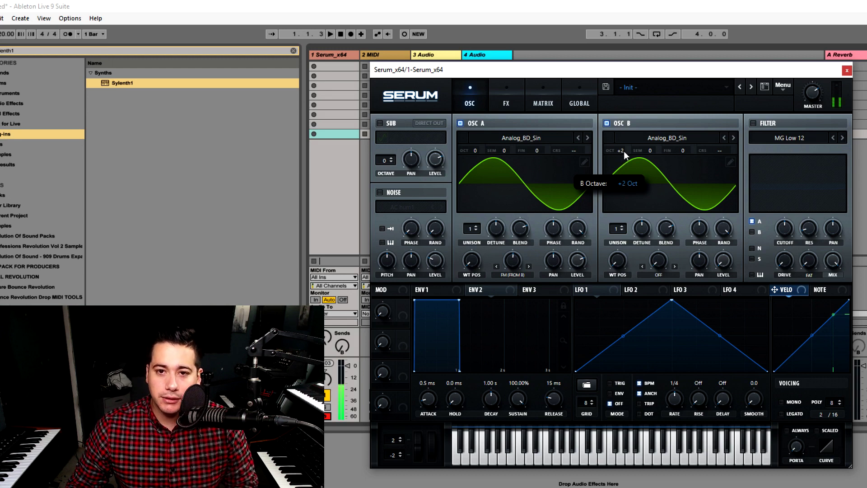
pyautogui.moveTo(646, 149); pyautogui.dragTo(669, 130)
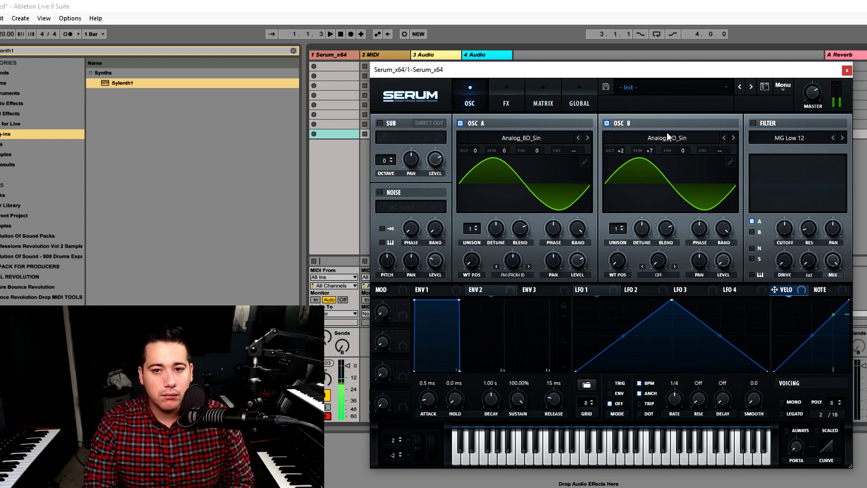
pyautogui.click(789, 401)
# - Enable legato, set oscillator A's warp to 38%, and switch on the MG Low 12 filter
pyautogui.click(793, 414)
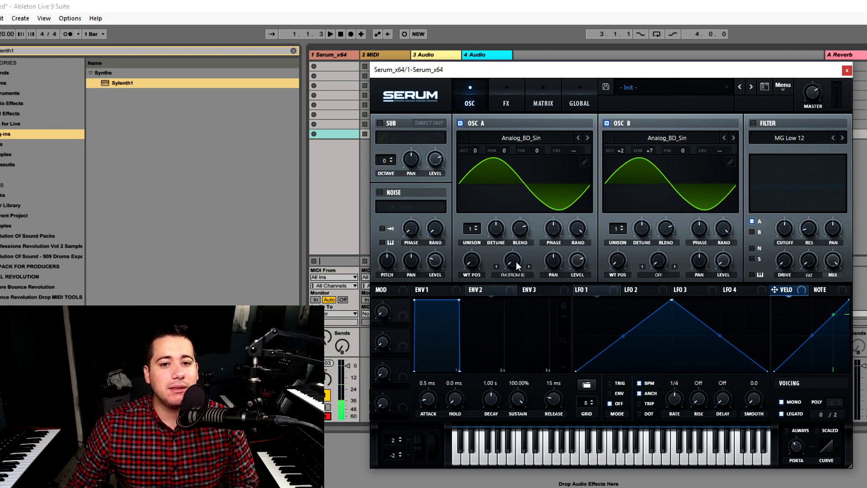
pyautogui.moveTo(517, 262); pyautogui.dragTo(549, 229)
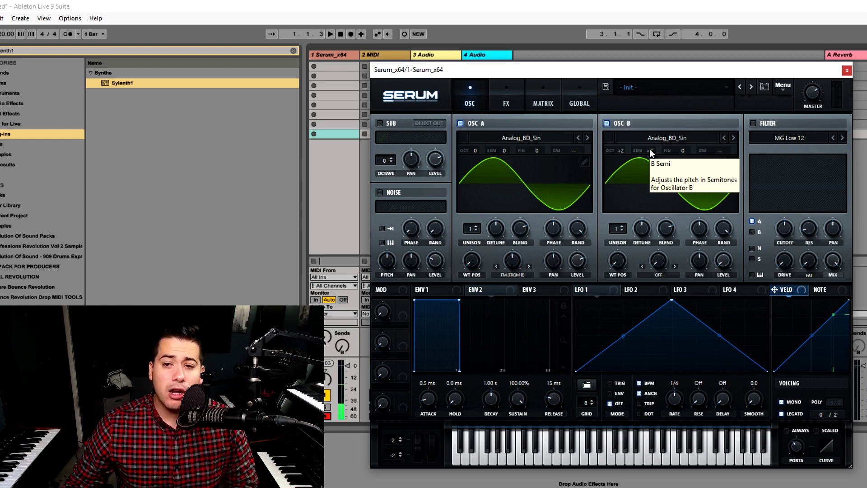
pyautogui.click(752, 123)
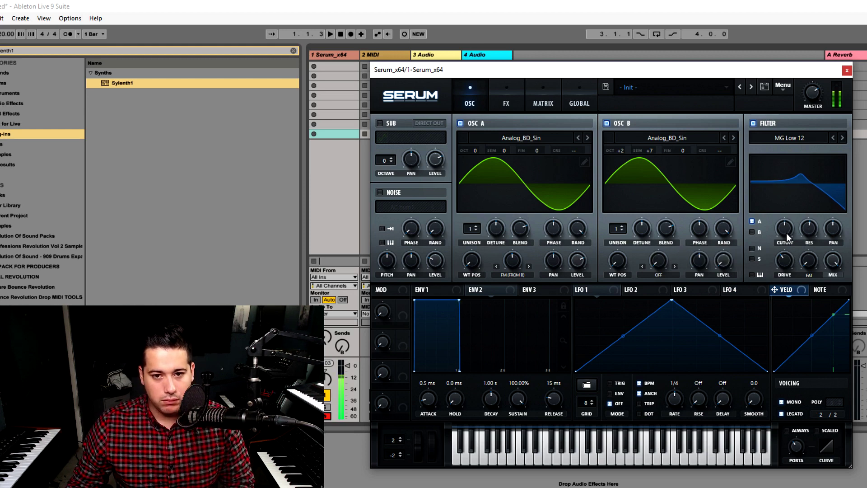
# - Lower the filter cutoff slightly to about 311 Hz
pyautogui.click(508, 102)
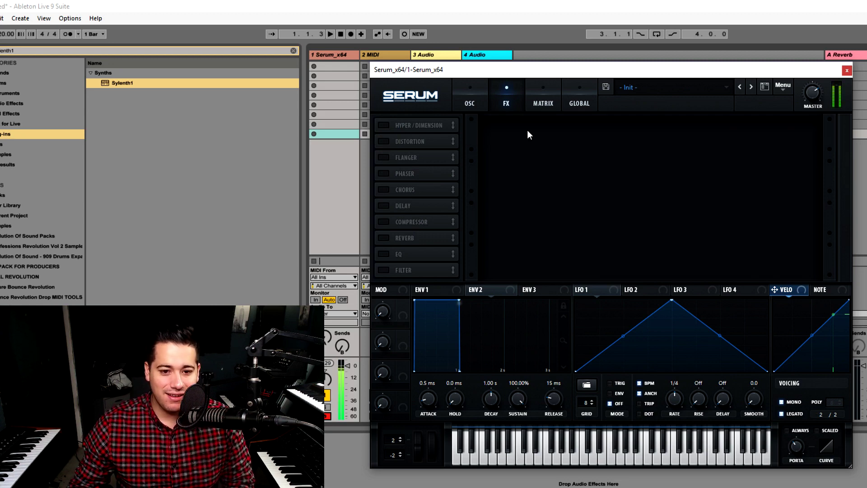
pyautogui.click(468, 96)
pyautogui.moveTo(784, 230); pyautogui.dragTo(777, 231)
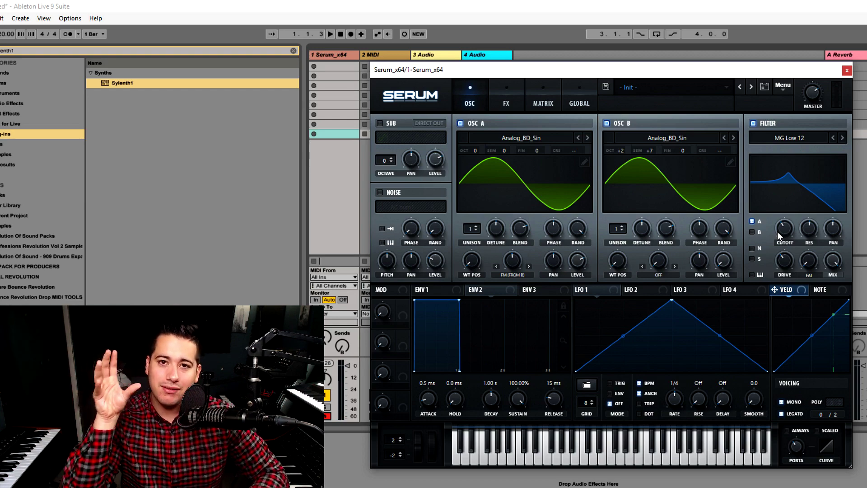
pyautogui.click(506, 104)
# - Load the Basic Shapes wavetable into oscillator B, morphed slightly toward triangle
pyautogui.click(470, 103)
pyautogui.click(657, 139)
pyautogui.moveTo(692, 154)
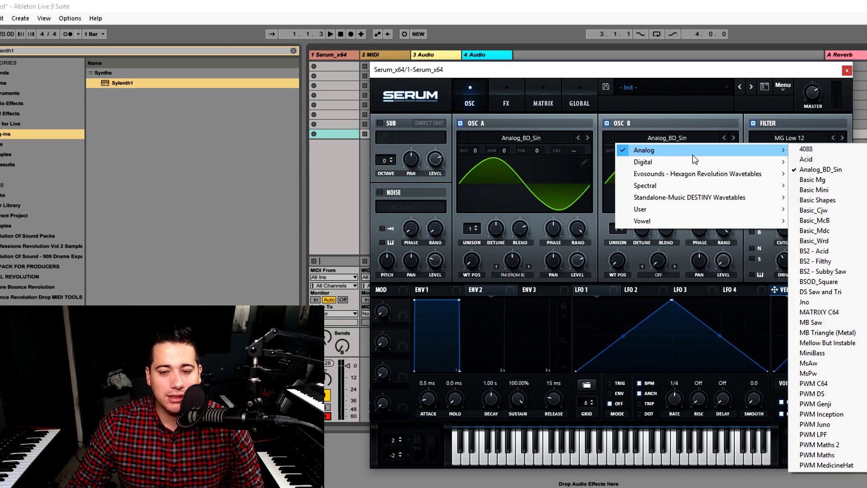
pyautogui.click(818, 200)
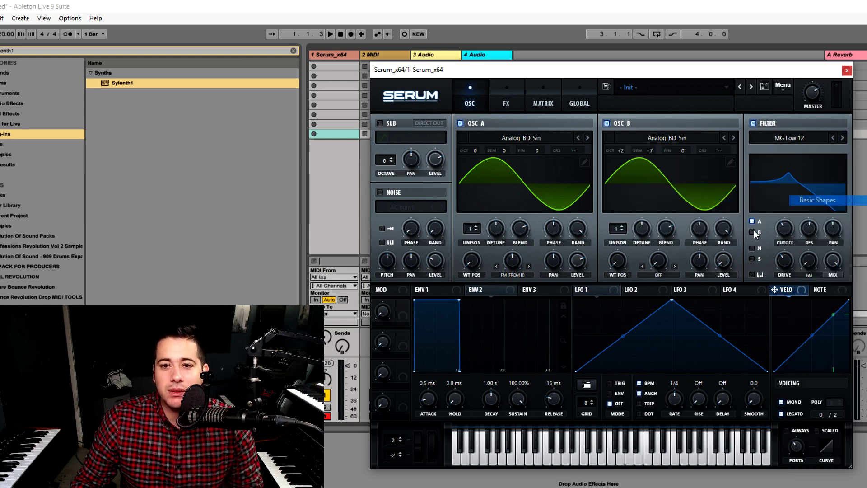
pyautogui.moveTo(618, 261)
pyautogui.mouseDown()
pyautogui.moveTo(636, 234)
pyautogui.moveTo(612, 265)
pyautogui.mouseUp()
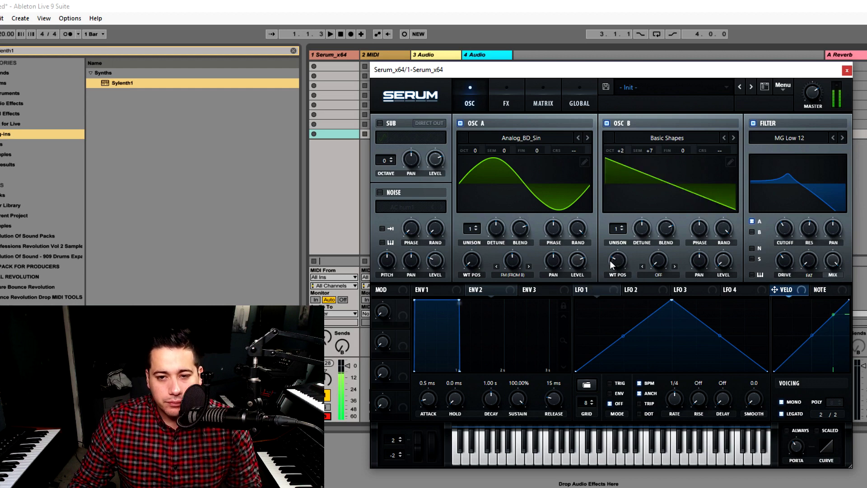
# - Raise the filter cutoff to about 1083 Hz
pyautogui.moveTo(785, 228); pyautogui.dragTo(805, 215)
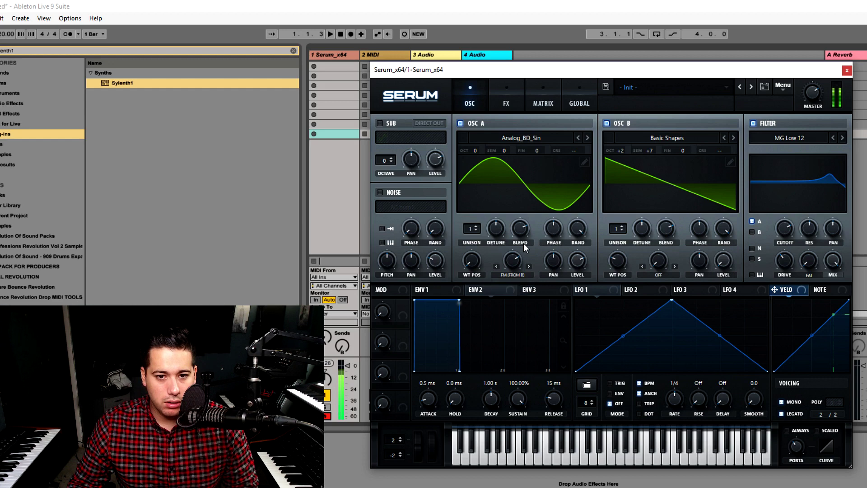
pyautogui.moveTo(514, 263)
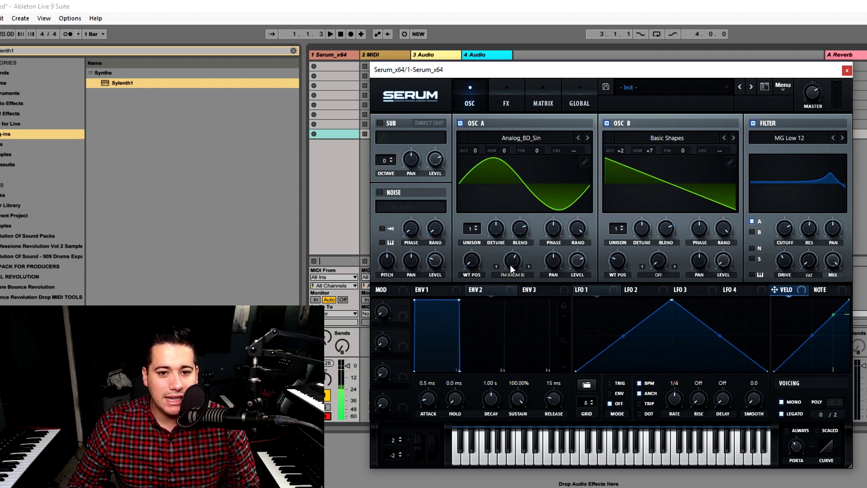
pyautogui.click(480, 290)
# - Route a 0%-sustain envelope 2 to Osc A's warp and add Sin Fold distortion at 11% drive
pyautogui.moveTo(515, 397); pyautogui.dragTo(482, 412)
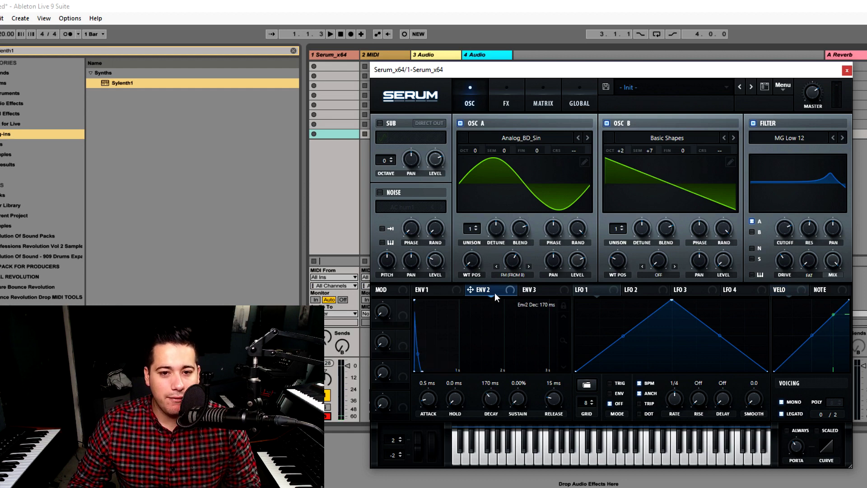
pyautogui.moveTo(495, 293); pyautogui.dragTo(503, 261)
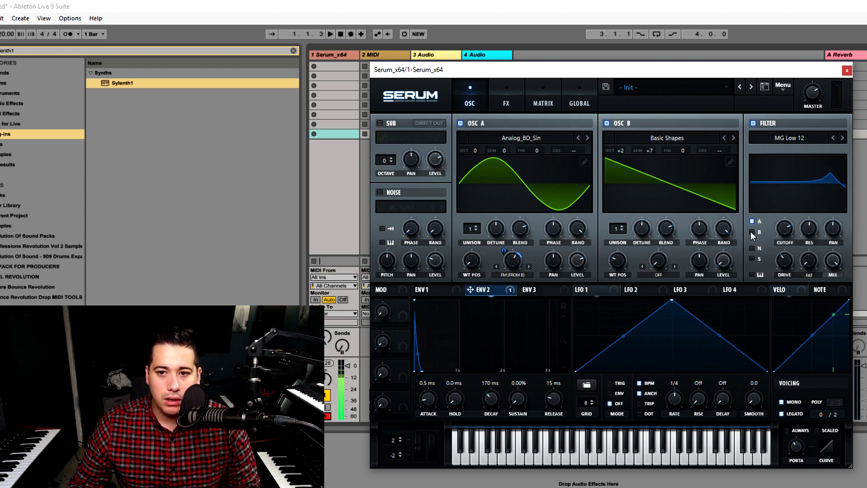
pyautogui.click(506, 103)
pyautogui.click(383, 141)
pyautogui.click(537, 134)
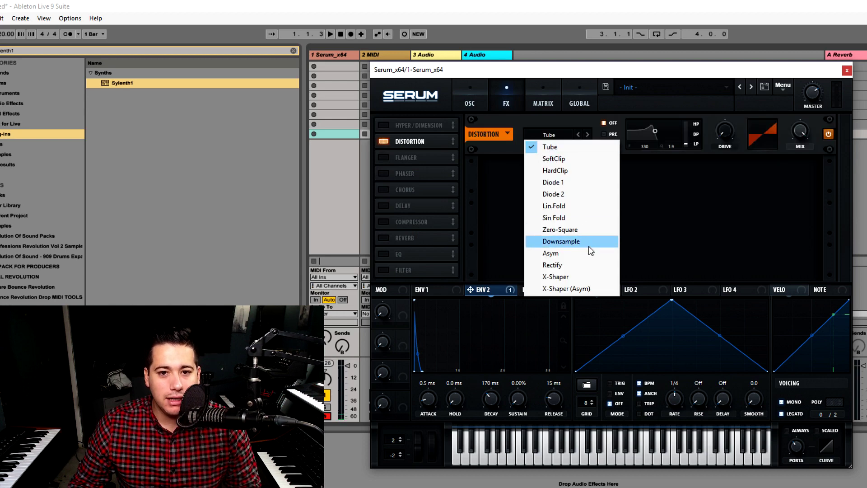
pyautogui.click(583, 217)
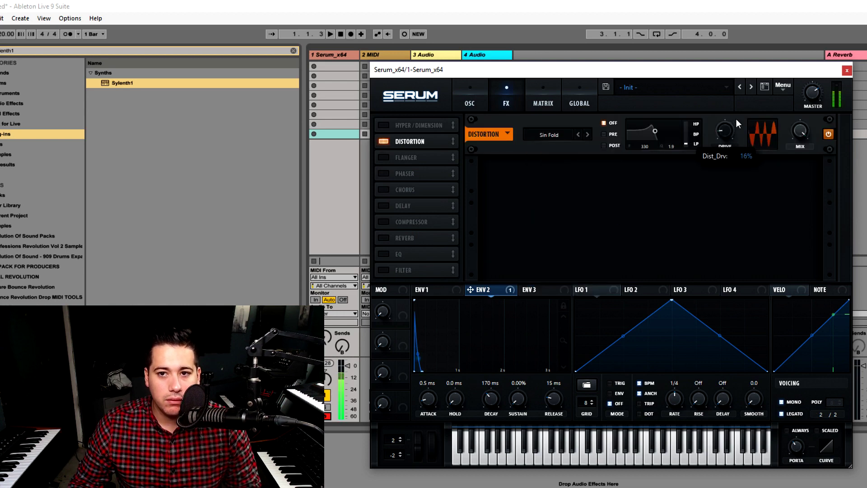
pyautogui.moveTo(735, 118); pyautogui.dragTo(733, 121)
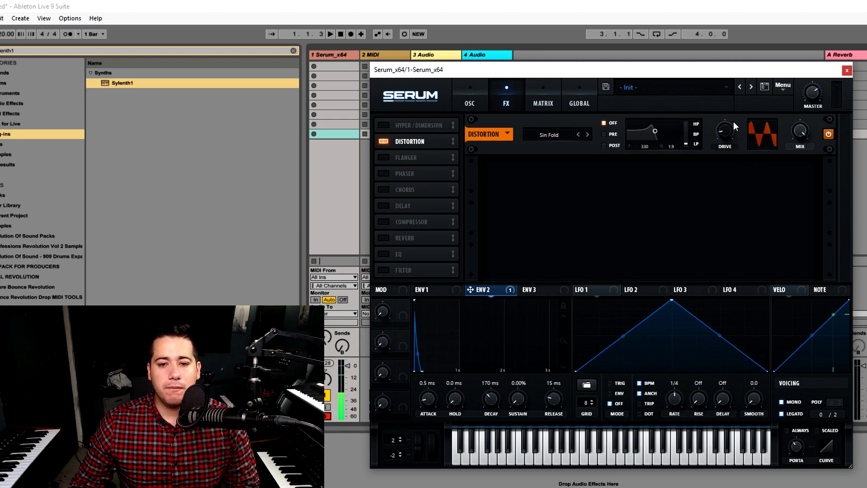
pyautogui.click(471, 82)
# - Return oscillator B to octave 0 and lower the filter cutoff to 205 Hz
pyautogui.moveTo(622, 148)
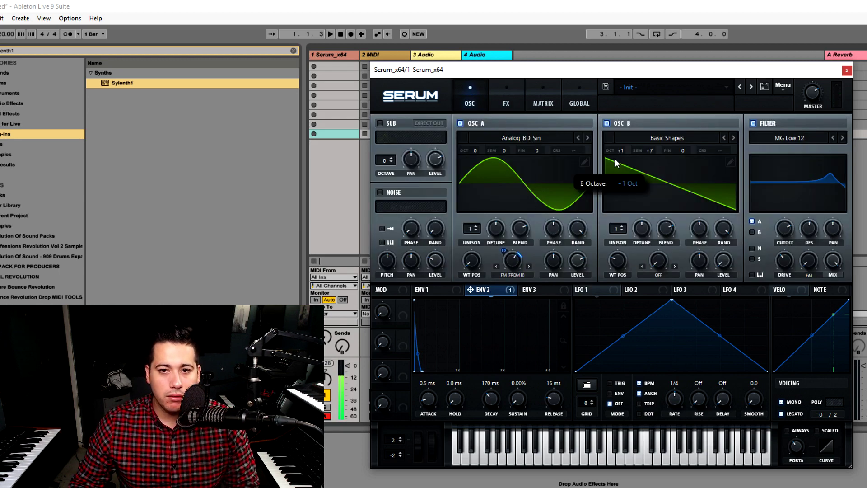
pyautogui.moveTo(614, 159); pyautogui.dragTo(609, 162)
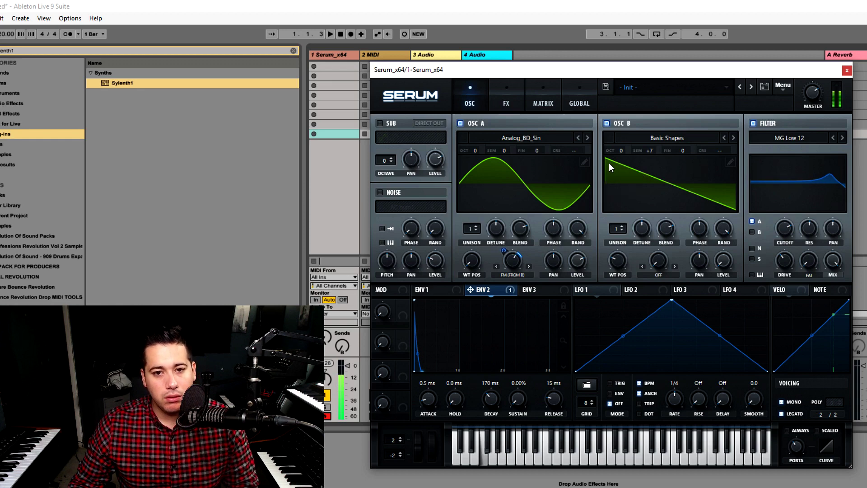
pyautogui.moveTo(784, 230); pyautogui.dragTo(763, 244)
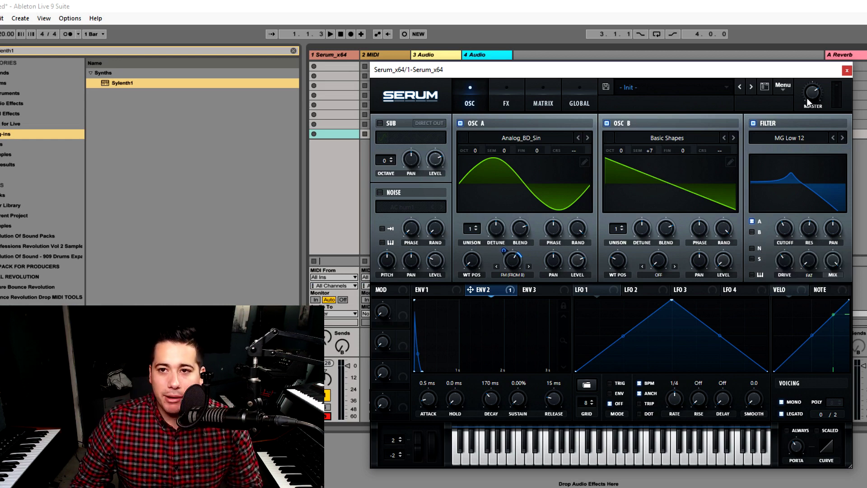
# - Close Serum, load Sylenth1 onto the first track, and delete the old Serum track
pyautogui.click(847, 71)
pyautogui.moveTo(122, 83); pyautogui.dragTo(335, 58)
pyautogui.press('Delete')
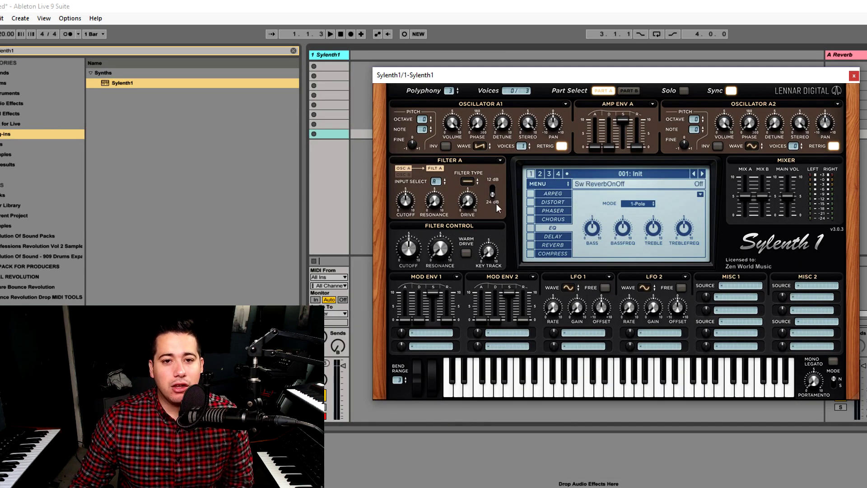
# - Set Osc A1 to an 8-voice sine and enable OverDrive distortion with amount about 8.6
pyautogui.click(480, 146)
pyautogui.click(492, 156)
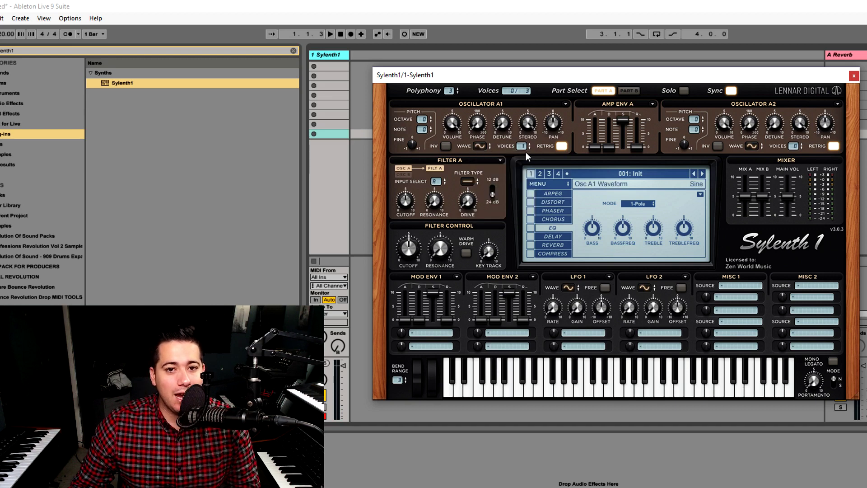
pyautogui.scroll(7, 523, 147)
pyautogui.click(553, 202)
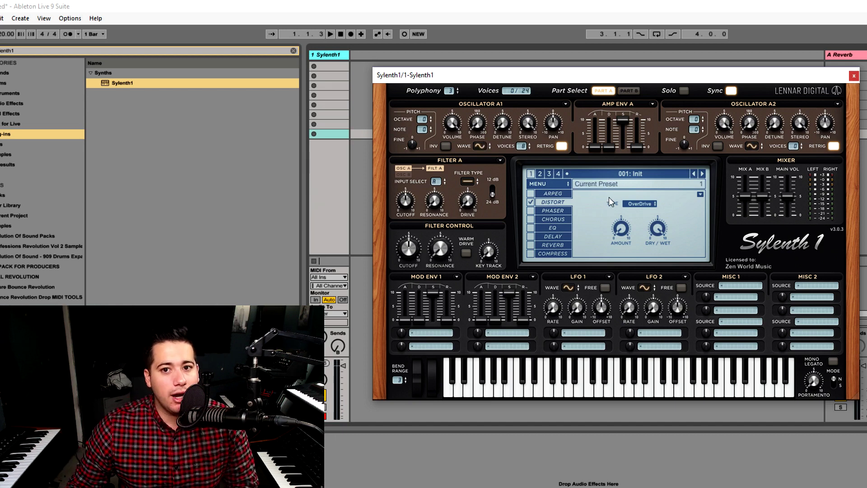
pyautogui.moveTo(622, 242); pyautogui.dragTo(632, 227)
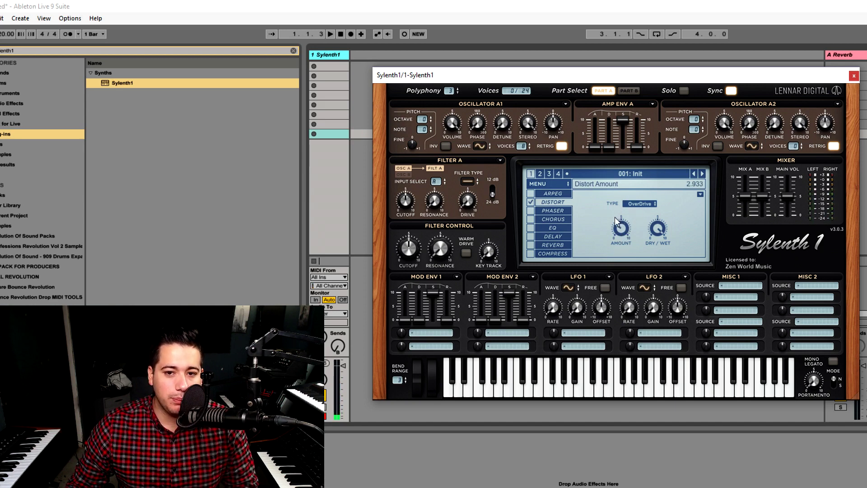
pyautogui.moveTo(655, 150); pyautogui.dragTo(626, 238)
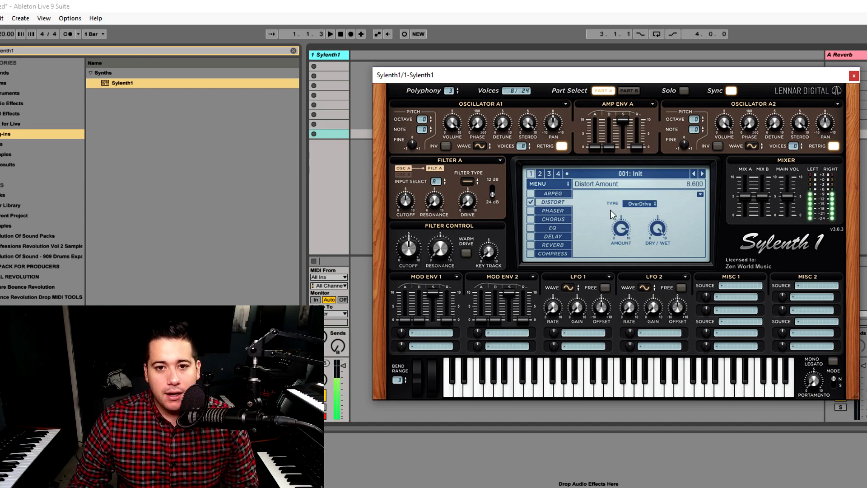
# - Switch off the distortion and keep Oscillator A1 on a sine wave
pyautogui.click(531, 202)
pyautogui.click(480, 146)
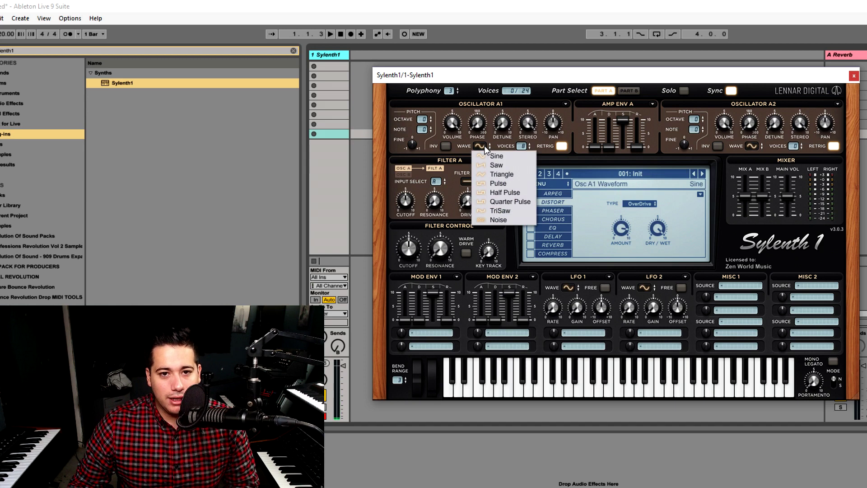
pyautogui.click(497, 151)
# - Give Oscillator A2 8 voices, +2 octaves and +7 semitones, with mono legato and a short portamento glide
pyautogui.click(793, 145)
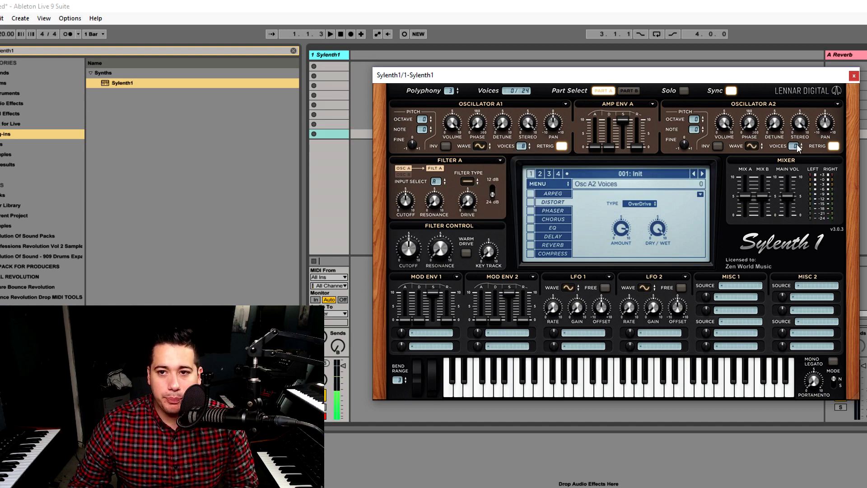
pyautogui.moveTo(695, 118); pyautogui.dragTo(713, 92)
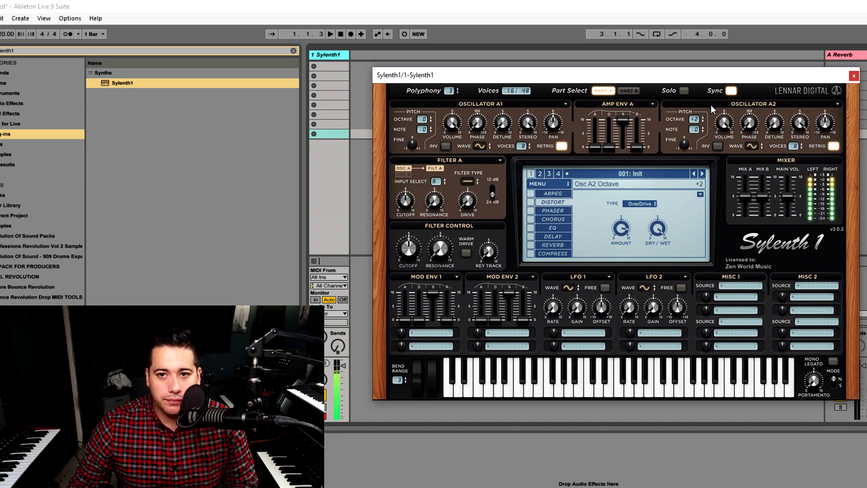
pyautogui.moveTo(696, 129); pyautogui.dragTo(727, 84)
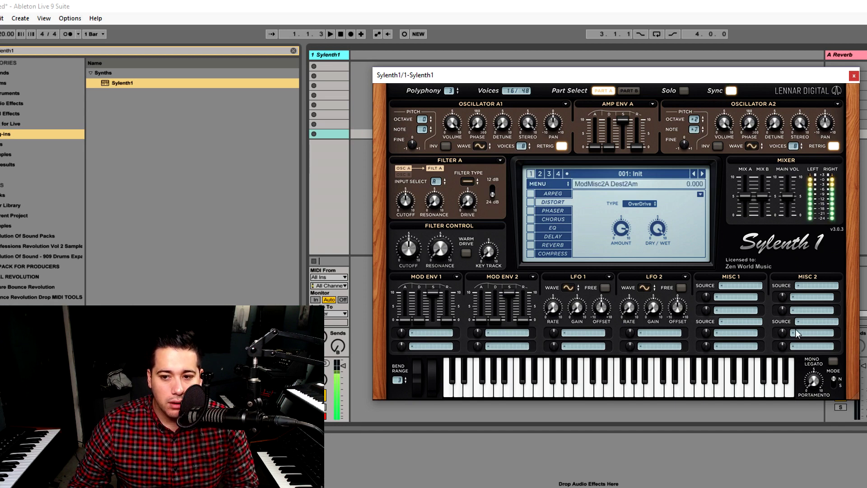
pyautogui.click(833, 361)
pyautogui.moveTo(824, 381); pyautogui.dragTo(838, 304)
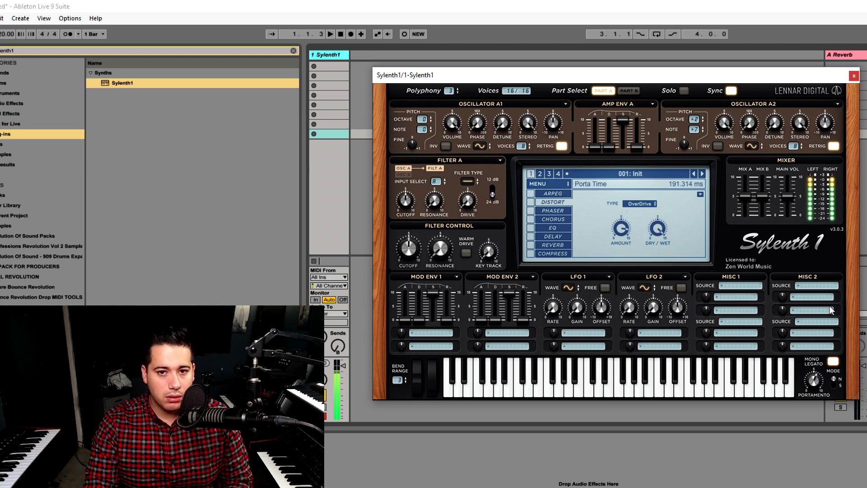
pyautogui.moveTo(829, 305); pyautogui.dragTo(802, 396)
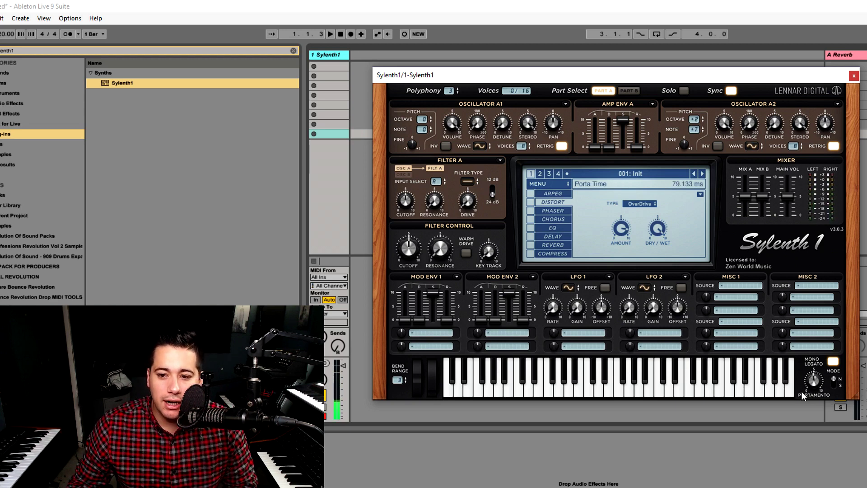
# - Try lowpass and highpass for Filter A, then settle on bandpass
pyautogui.click(467, 181)
pyautogui.click(475, 195)
pyautogui.click(465, 185)
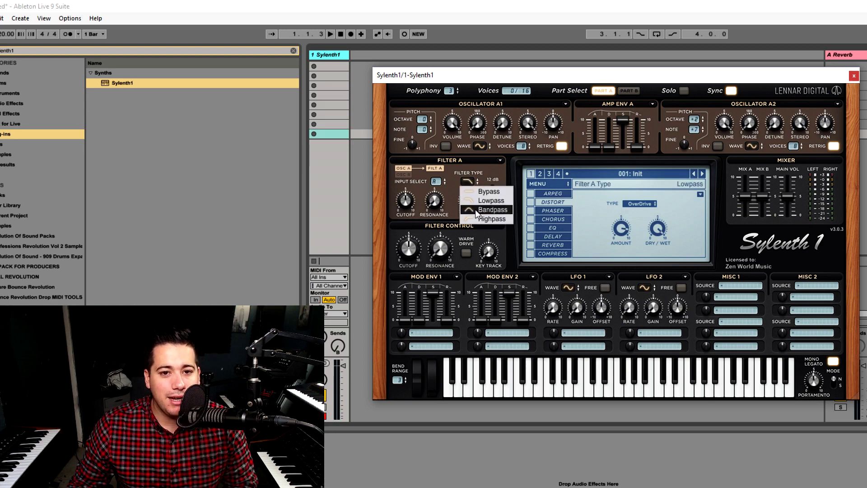
pyautogui.click(481, 219)
pyautogui.click(471, 184)
pyautogui.click(480, 210)
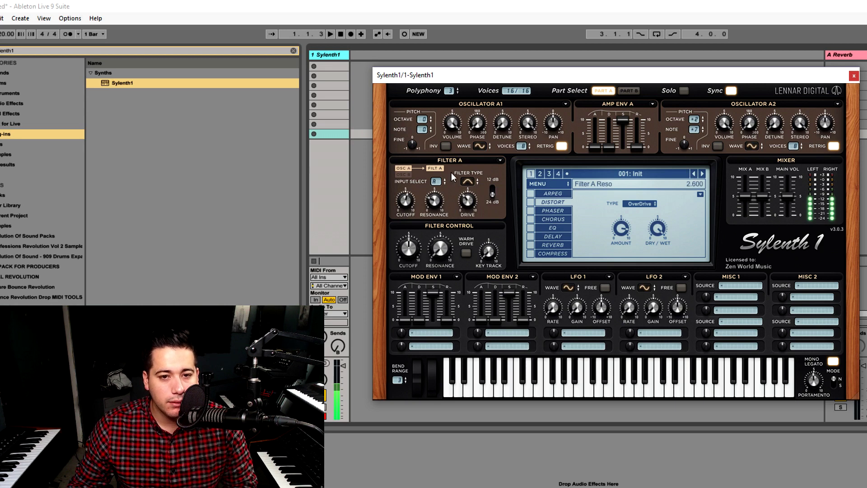
# - Lower Filter A's cutoff to about 3.27, then move to Part B's controls
pyautogui.moveTo(405, 201)
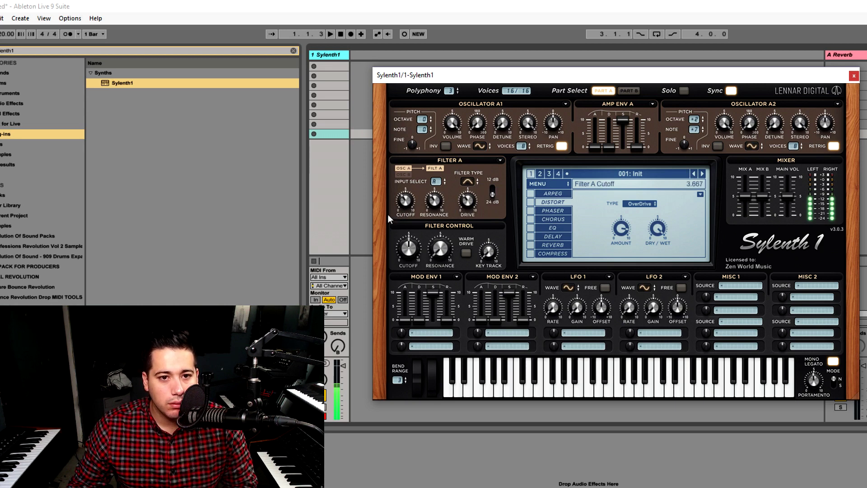
pyautogui.moveTo(389, 211); pyautogui.dragTo(373, 221)
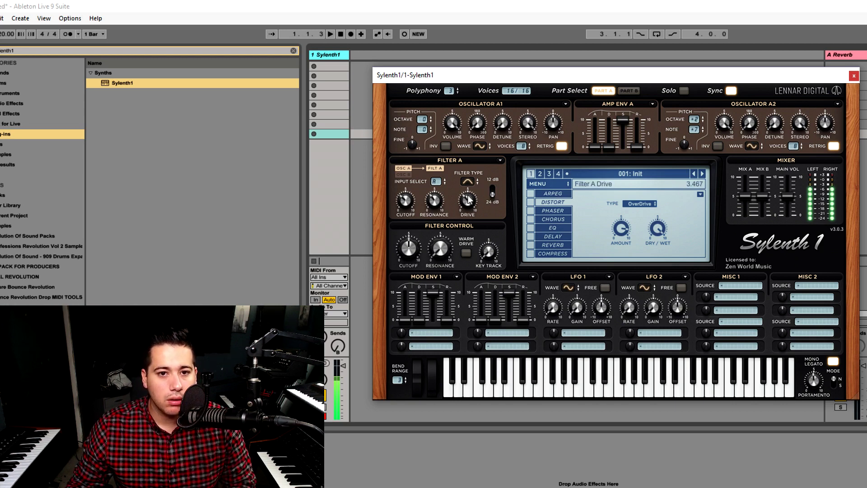
pyautogui.click(619, 90)
# - Set Osc B1 to an 8-voice Pulse wave and make Filter B a lowpass
pyautogui.click(480, 146)
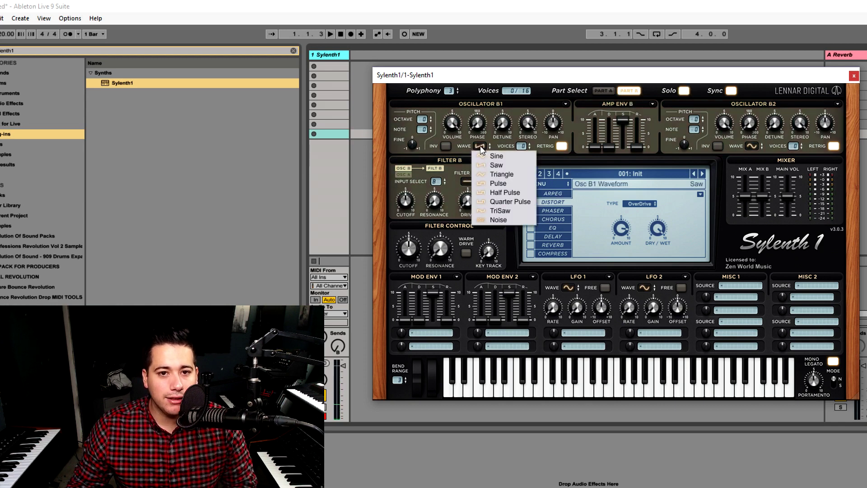
pyautogui.click(500, 182)
pyautogui.click(530, 148)
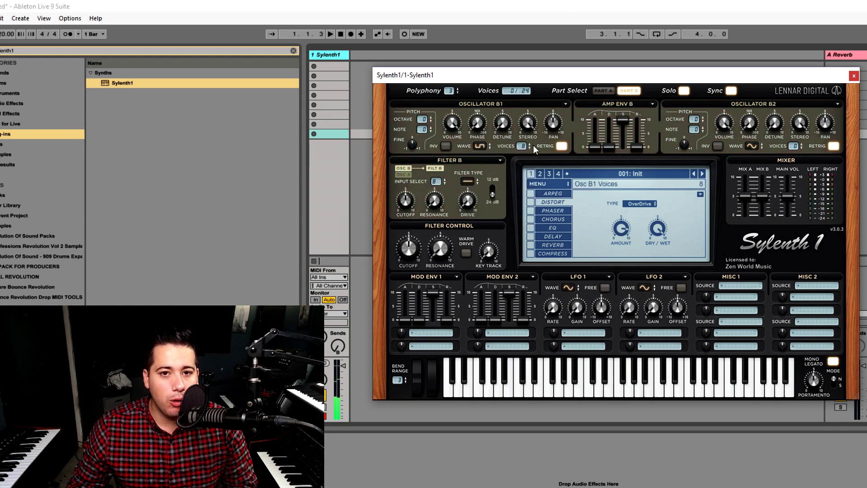
pyautogui.click(467, 182)
pyautogui.click(490, 196)
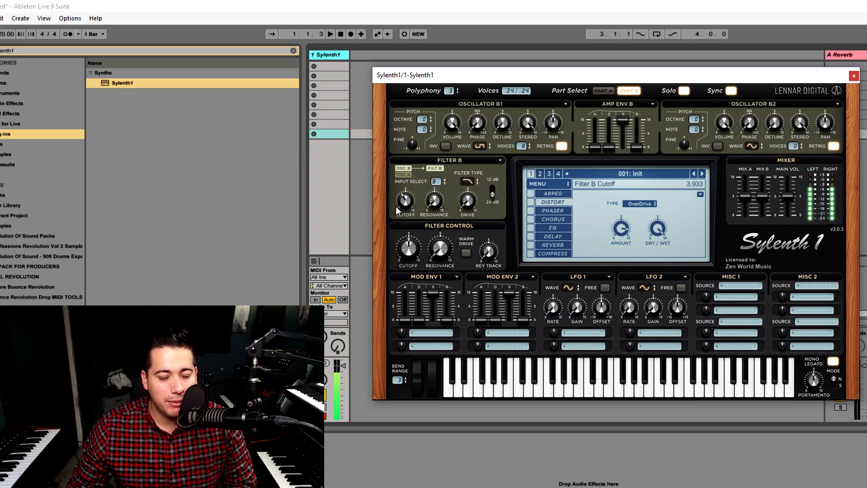
# - Back on Part A, re-enable distortion at amount 2.6 and lower Mix B to about 3.36
pyautogui.click(604, 91)
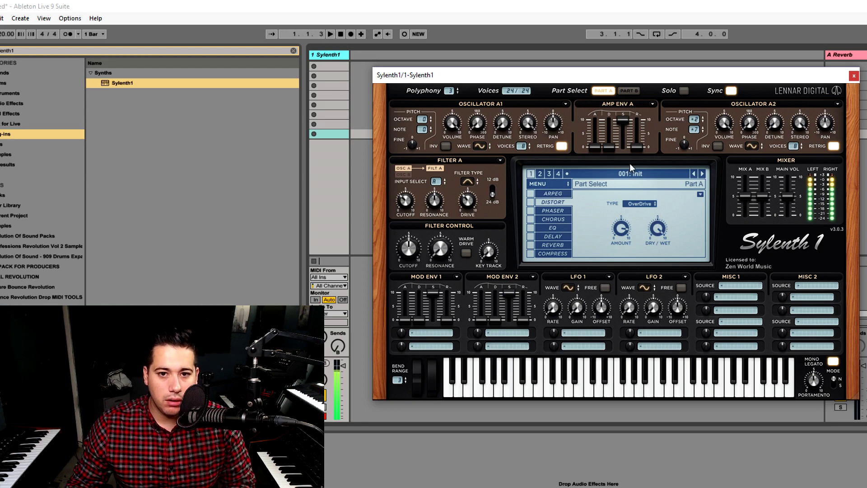
pyautogui.click(531, 202)
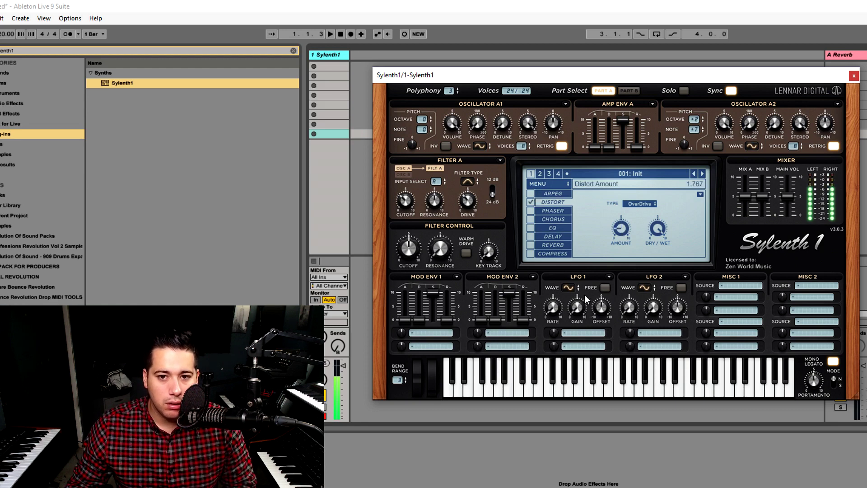
pyautogui.moveTo(621, 228); pyautogui.dragTo(578, 276)
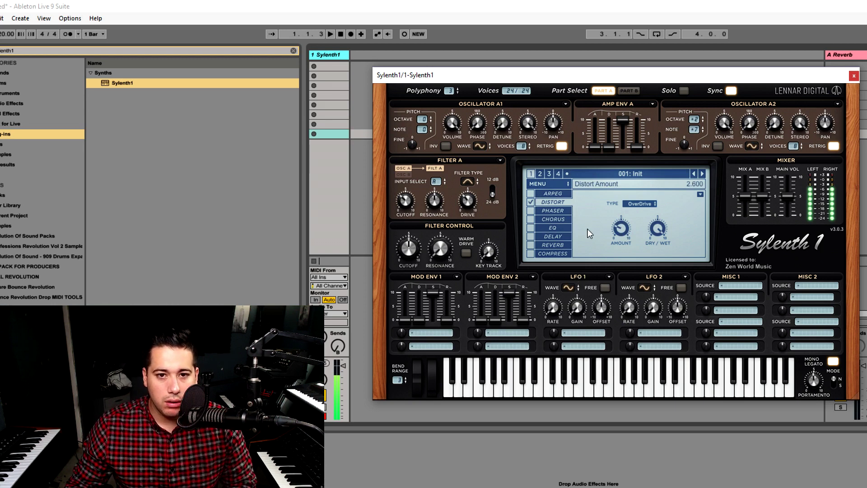
pyautogui.moveTo(760, 196); pyautogui.dragTo(779, 228)
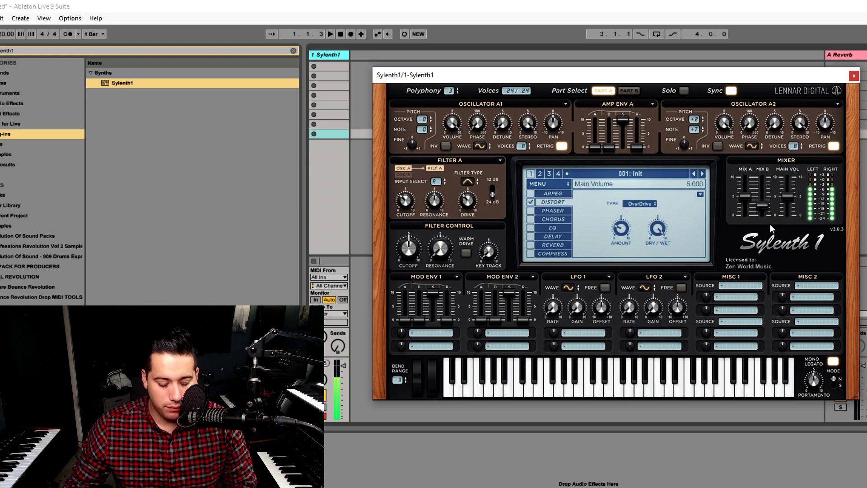
# - Enable the EQ and compressor effects and switch the distortion type to Clip
pyautogui.click(532, 227)
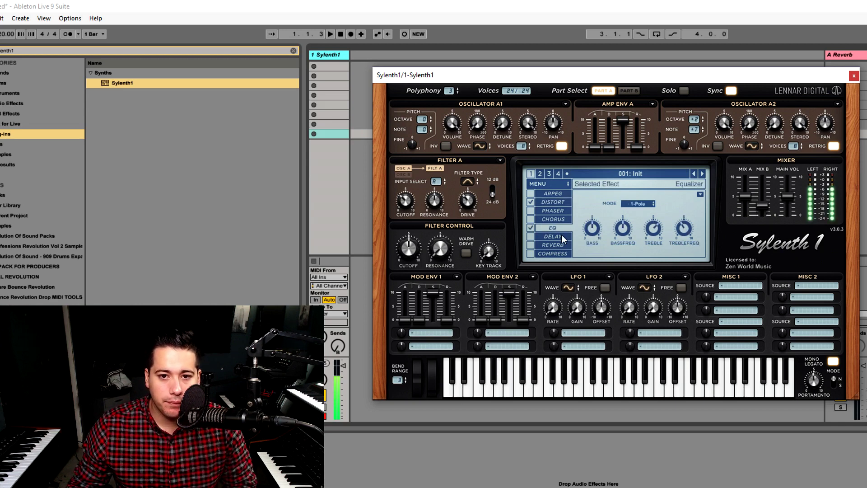
pyautogui.click(534, 254)
pyautogui.click(552, 202)
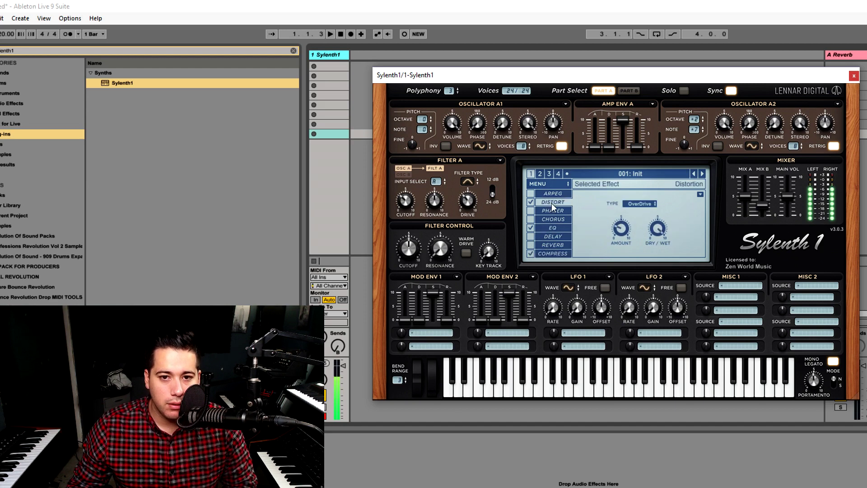
pyautogui.click(641, 203)
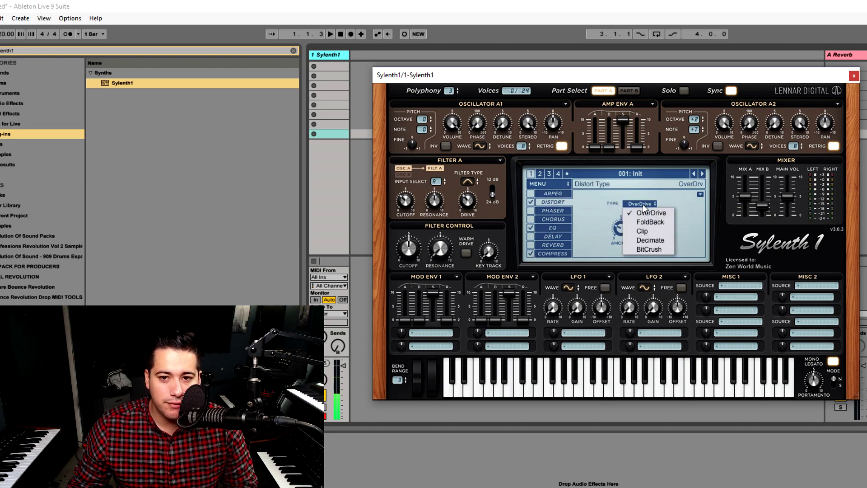
pyautogui.click(657, 230)
# - Set the Clip distortion amount to 2.9 and raise Filter A's cutoff to 3.467
pyautogui.moveTo(619, 235); pyautogui.dragTo(637, 220)
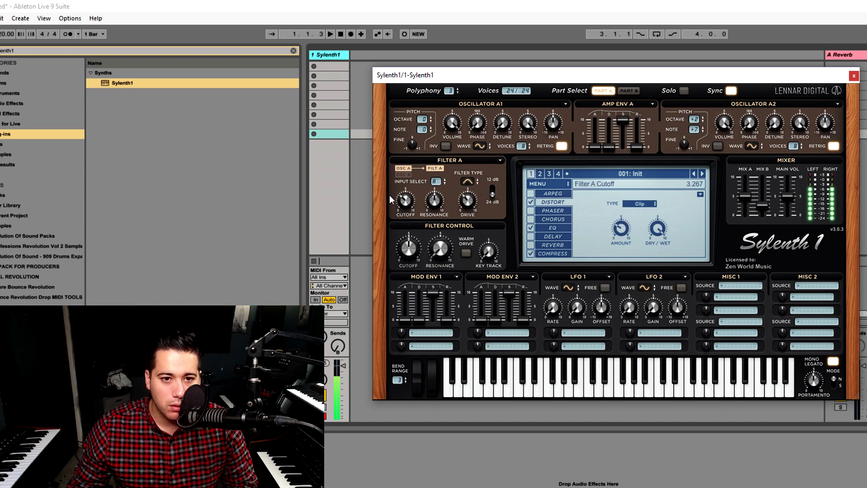
pyautogui.moveTo(398, 210); pyautogui.dragTo(420, 195)
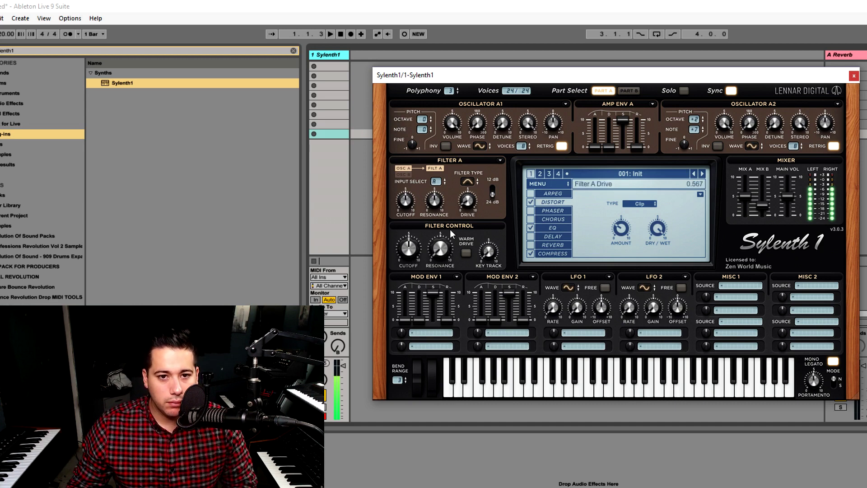
pyautogui.moveTo(408, 199); pyautogui.dragTo(389, 216)
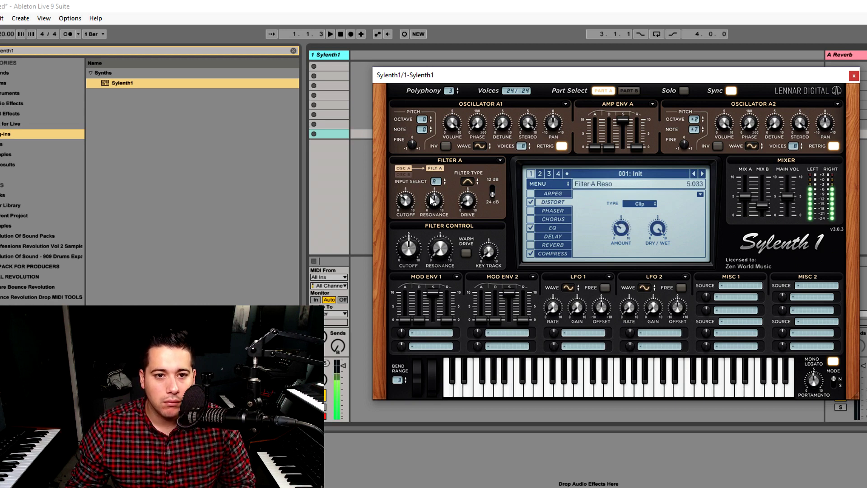
# - Route Mod Env 1 to Cutoff AB and lengthen its decay and attack
pyautogui.click(455, 335)
pyautogui.click(513, 377)
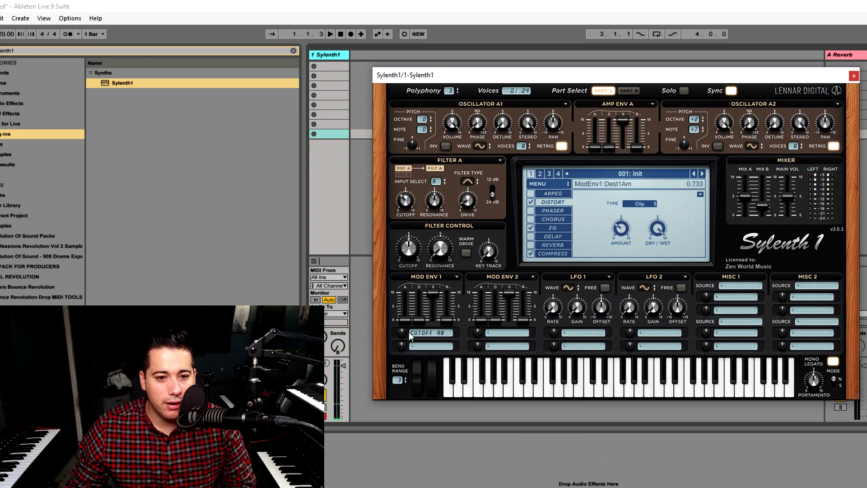
pyautogui.moveTo(414, 301); pyautogui.dragTo(434, 253)
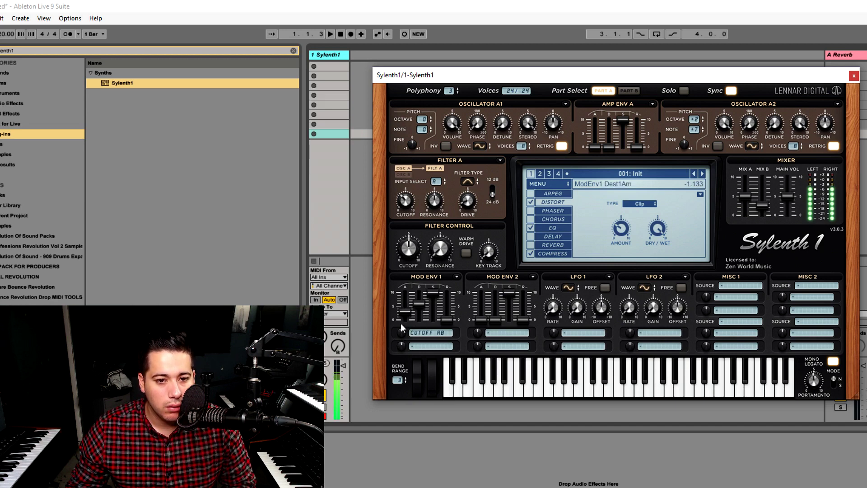
pyautogui.moveTo(405, 313); pyautogui.dragTo(418, 280)
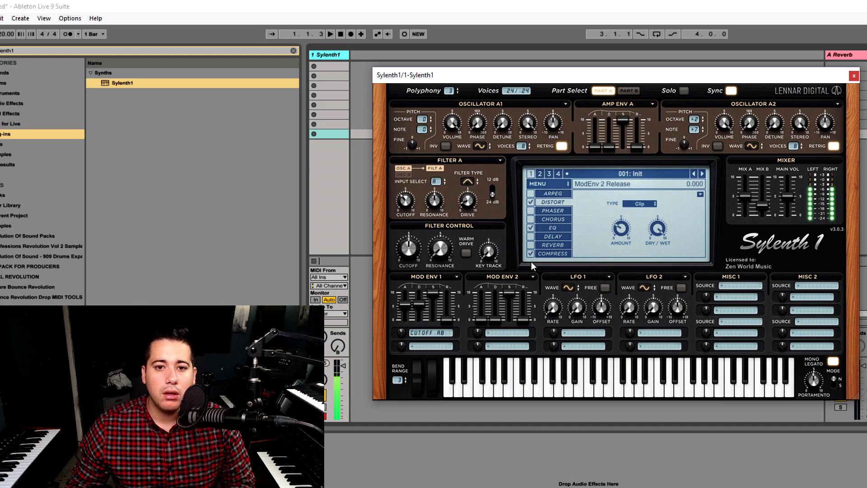
# - Turn off the distortion, EQ and compressor effects
pyautogui.click(531, 202)
pyautogui.click(530, 227)
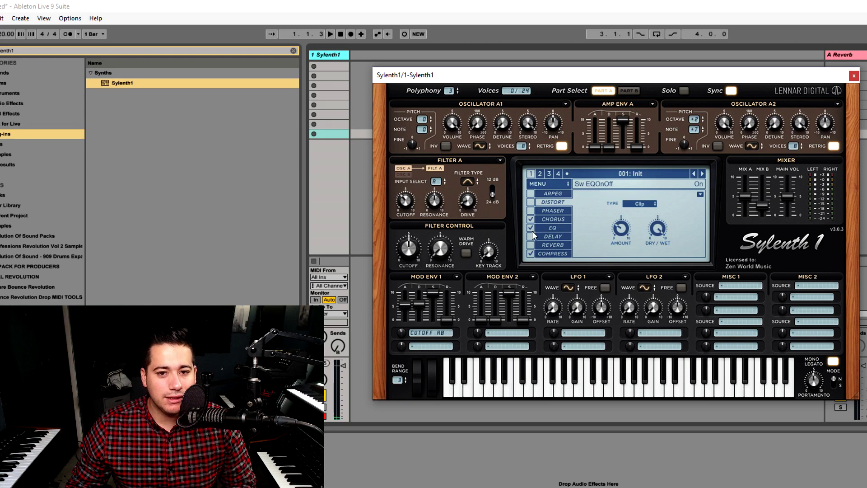
pyautogui.click(530, 253)
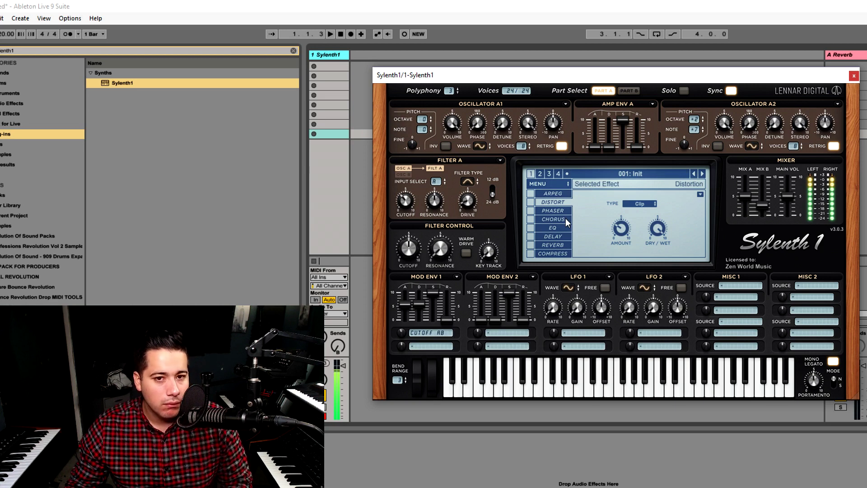
# - Raise the Mix B fader to about 4.96
pyautogui.moveTo(760, 206); pyautogui.dragTo(797, 185)
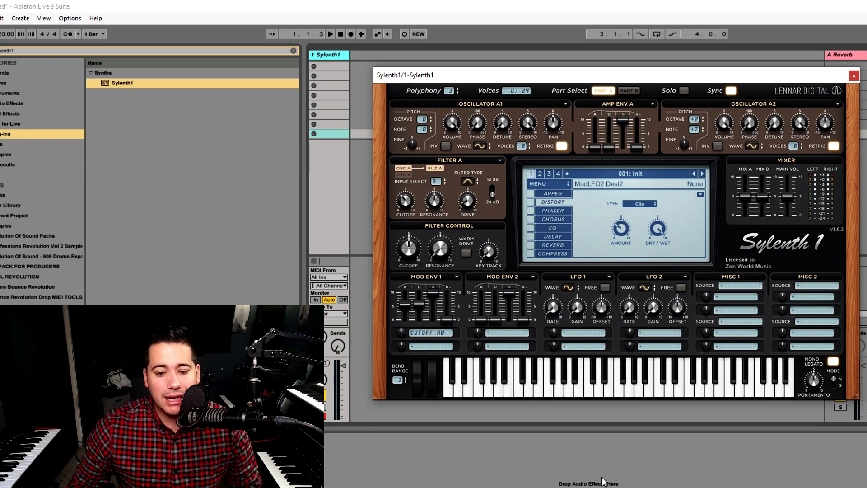
pyautogui.hotkey('alt', 'Tab')
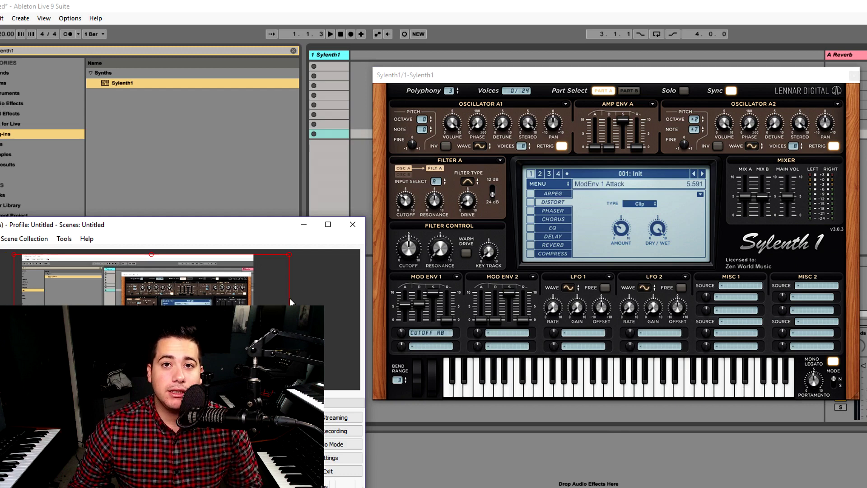